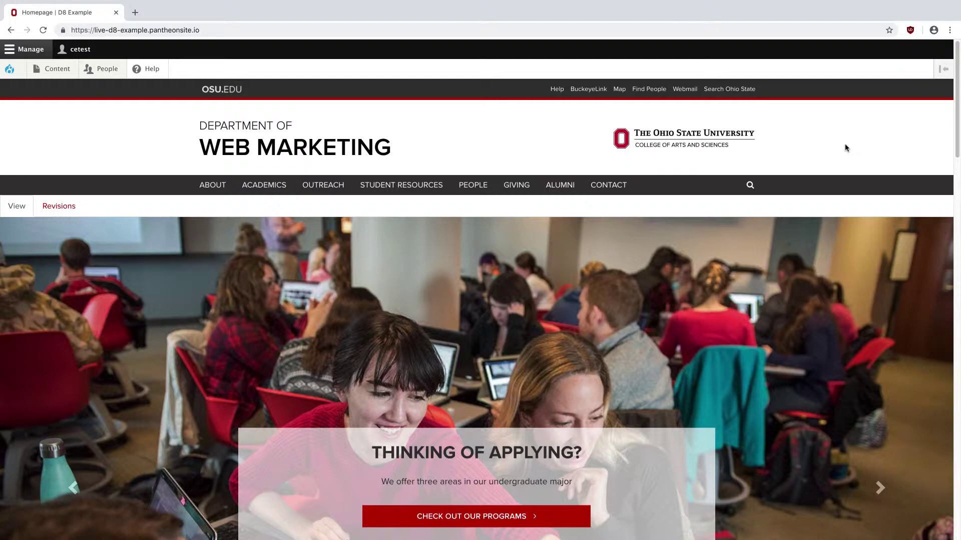
pyautogui.click(204, 205)
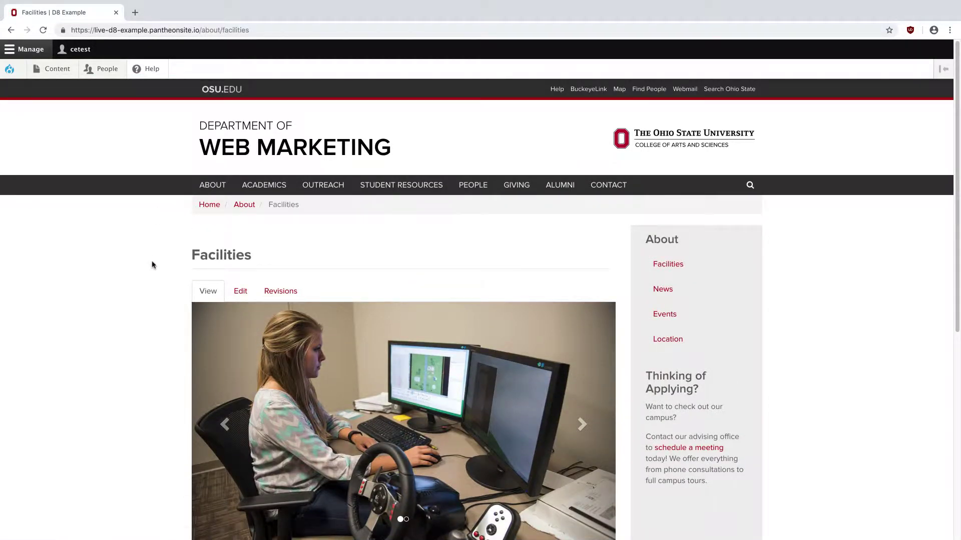
pyautogui.scroll(-1, 153, 264)
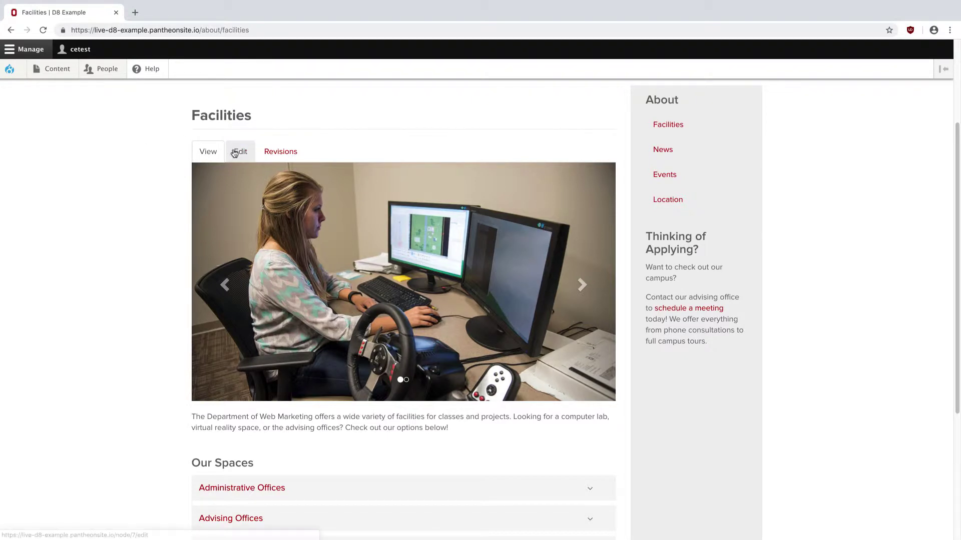
pyautogui.click(274, 153)
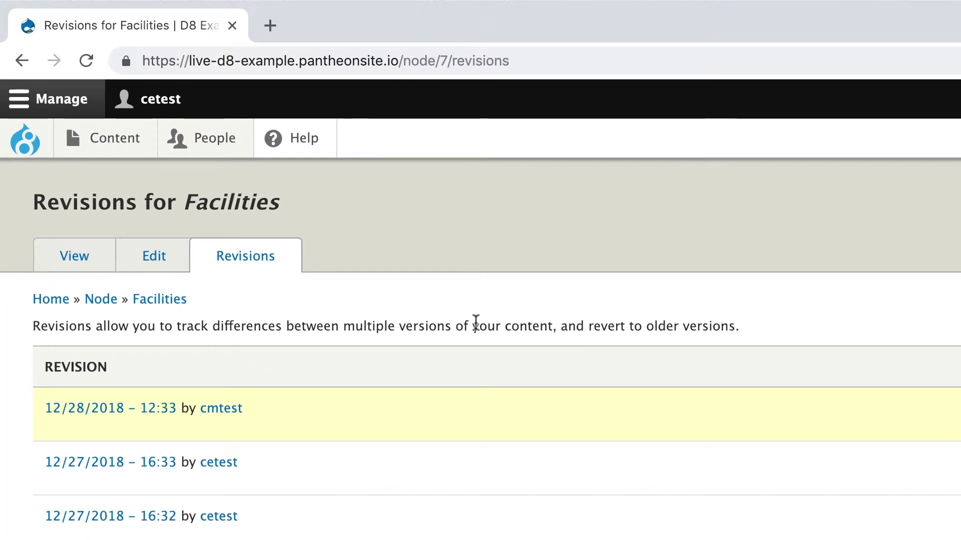
pyautogui.click(79, 258)
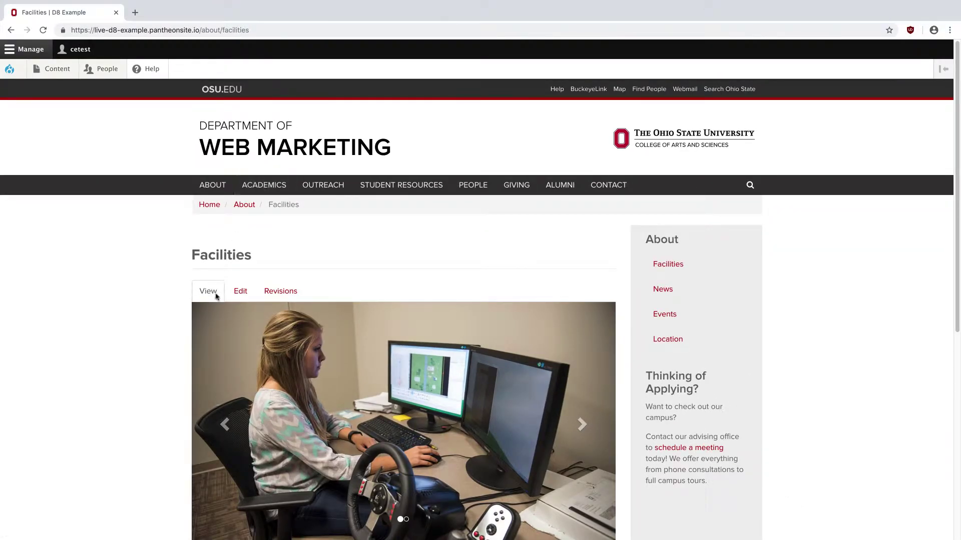
# Step: Open the Facilities page's edit form and review its title, two slideshow images and body text
pyautogui.click(239, 292)
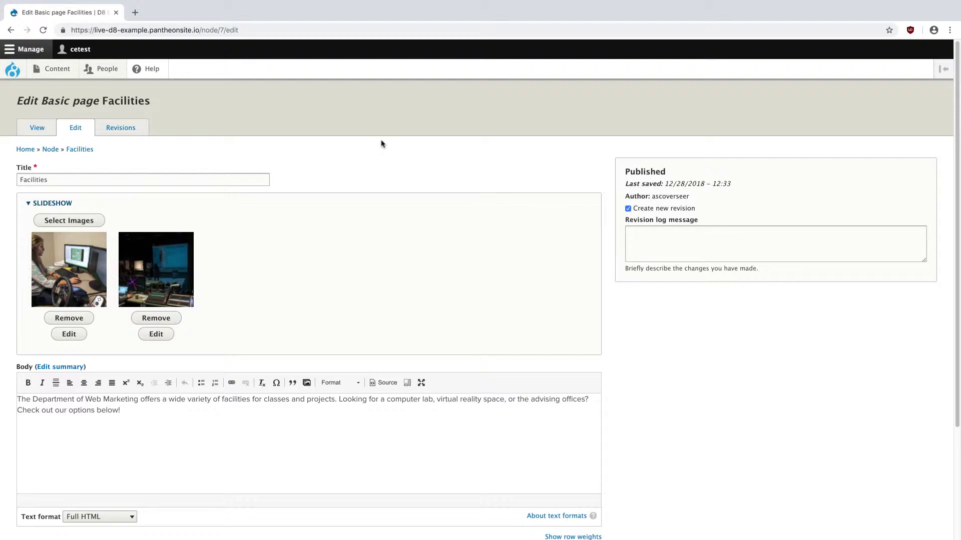
pyautogui.scroll(-3, 384, 166)
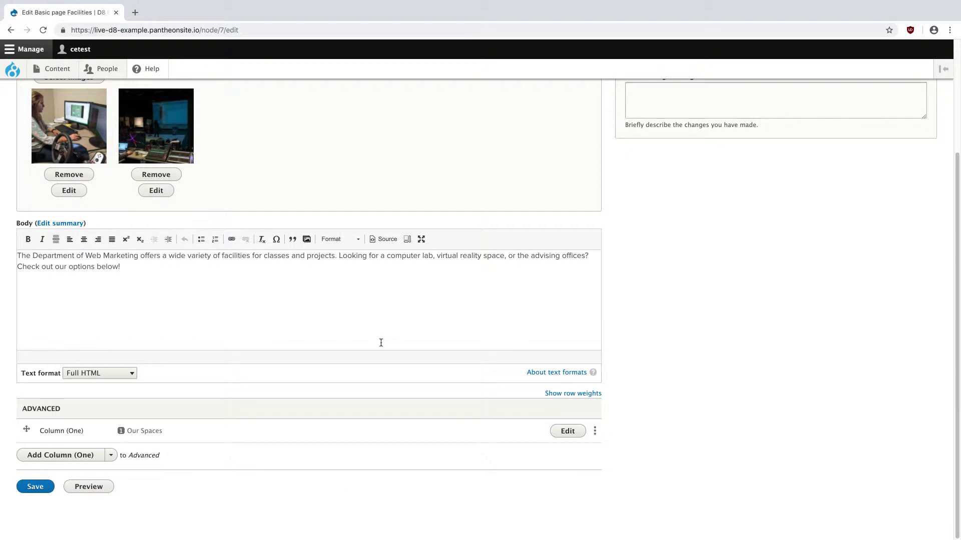
pyautogui.scroll(3, 381, 342)
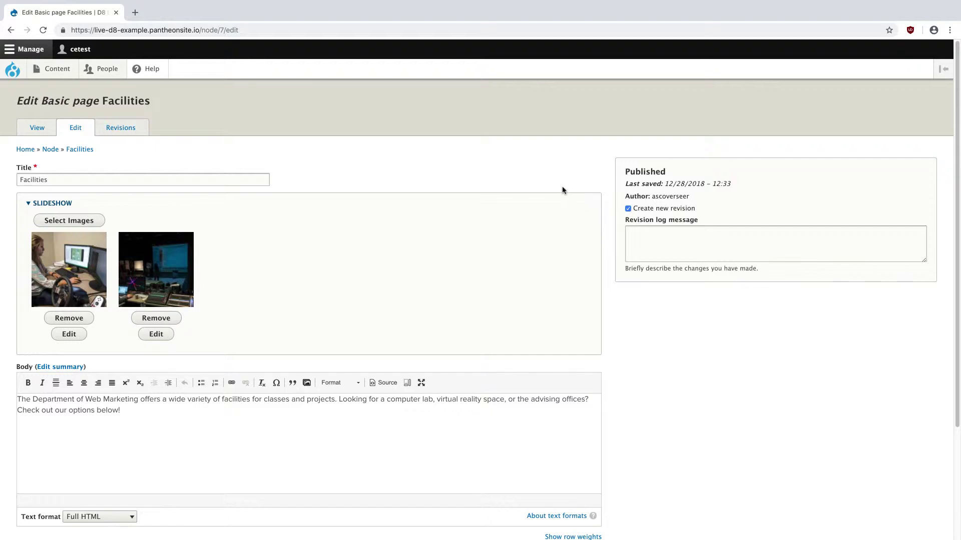
# Step: Switch to the desktop and open accad_2482.jpg with Adobe Photoshop CC 2018.app
pyautogui.hotkey('ctrl', 'Up')
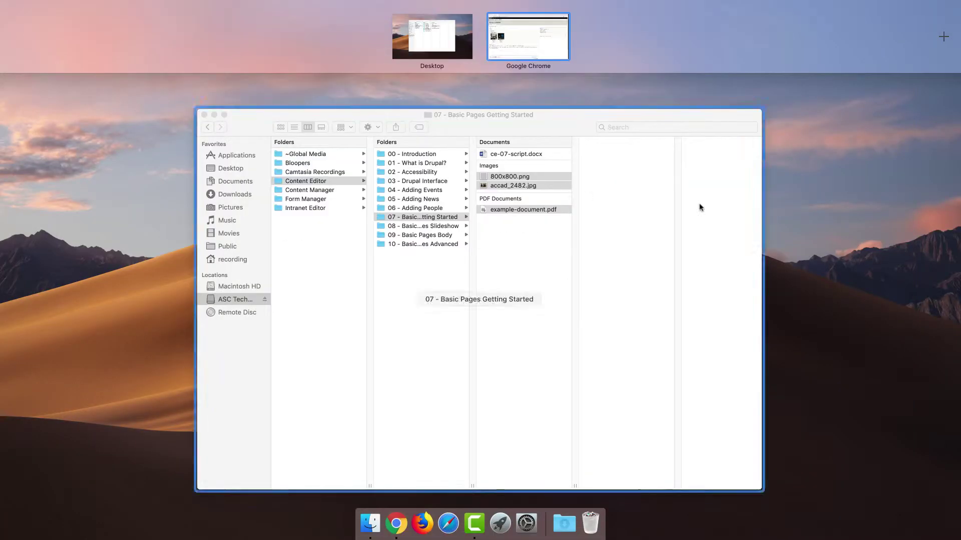
pyautogui.click(820, 197)
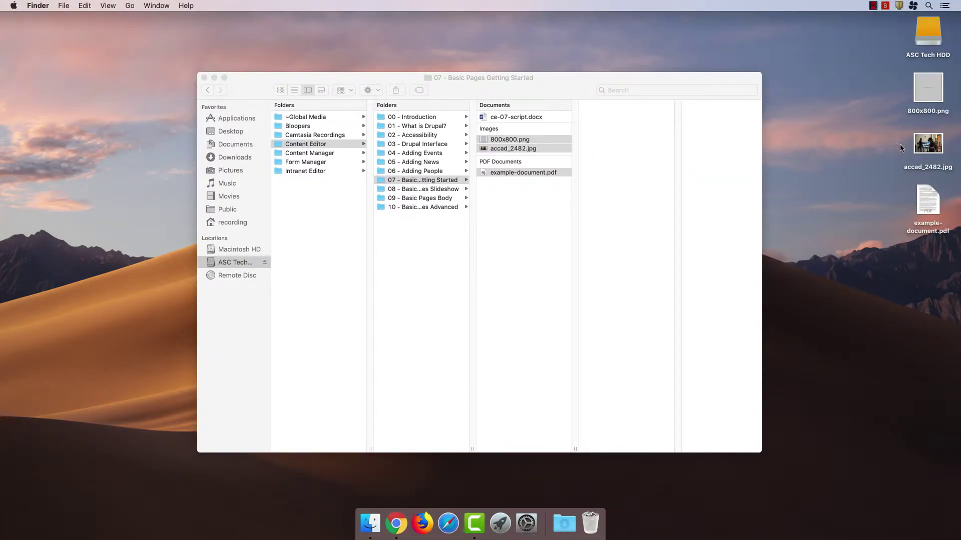
pyautogui.rightClick(927, 145)
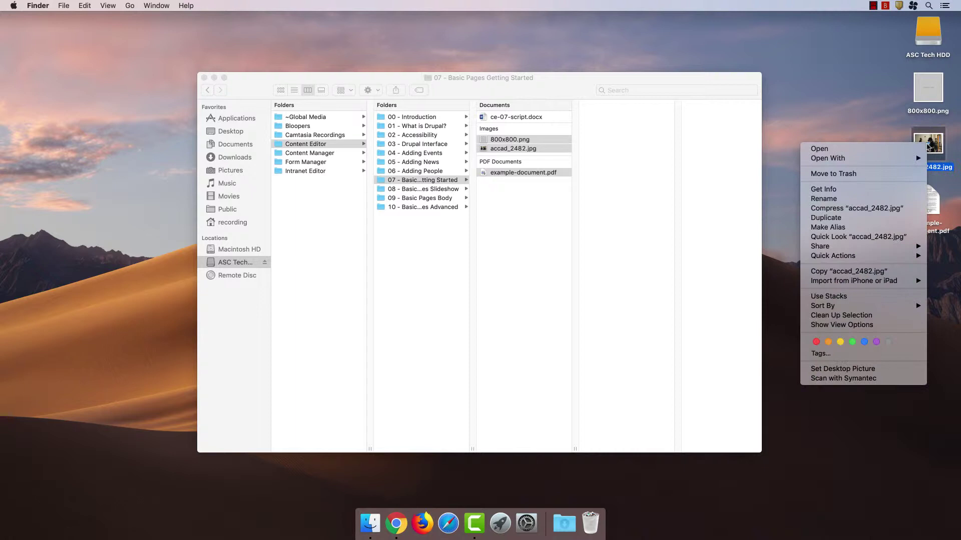
pyautogui.moveTo(875, 158)
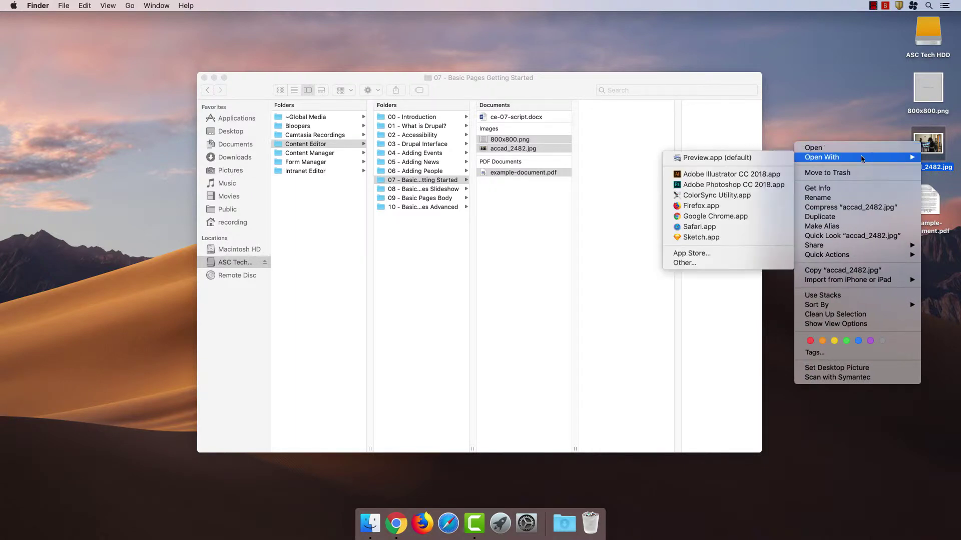
pyautogui.click(724, 184)
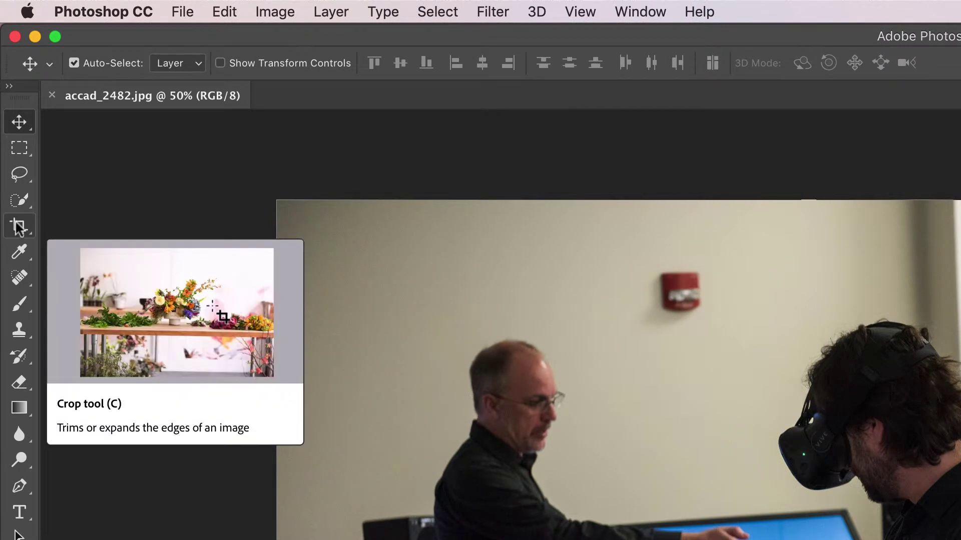
# Step: Crop the photo with the Crop tool at a 1600 × 900 ratio and commit it
pyautogui.click(19, 227)
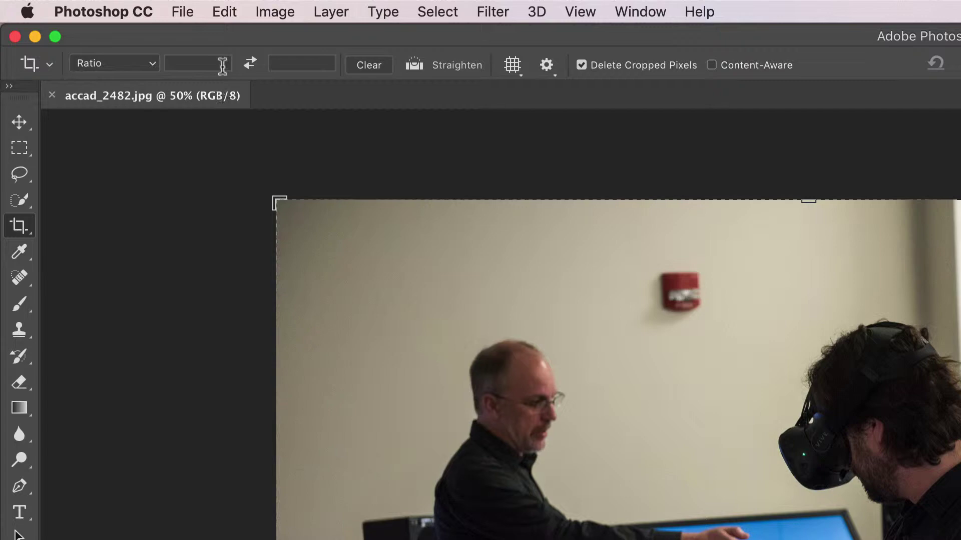
pyautogui.click(220, 64)
pyautogui.write('1600')
pyautogui.press('Tab')
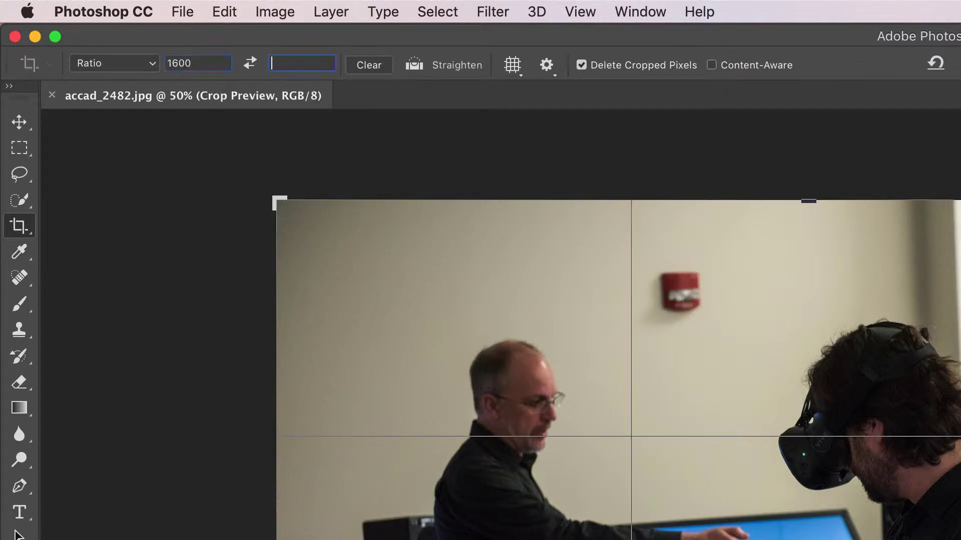
pyautogui.write('900')
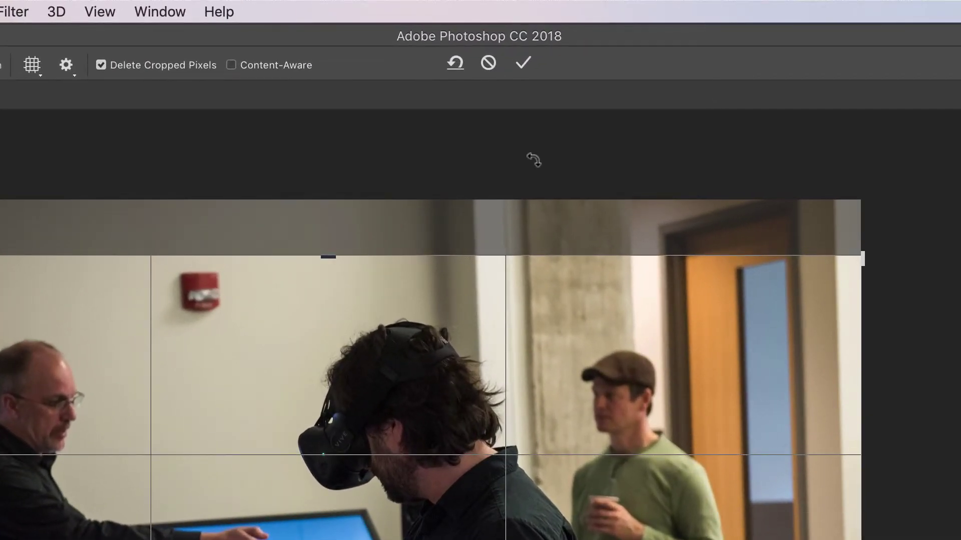
pyautogui.click(524, 62)
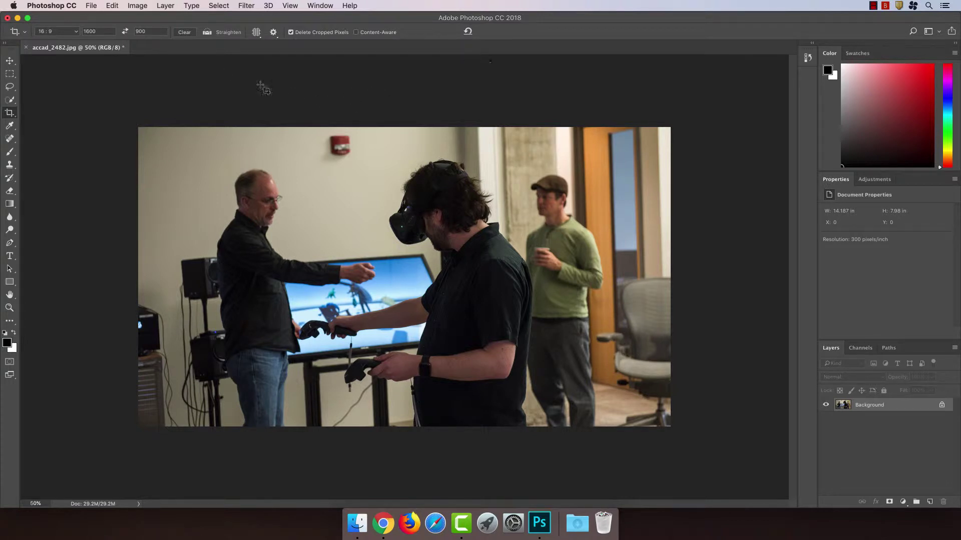
# Step: In Export As, set JPG quality to 75% and width to 1600, yielding 1599 × 900
pyautogui.click(92, 6)
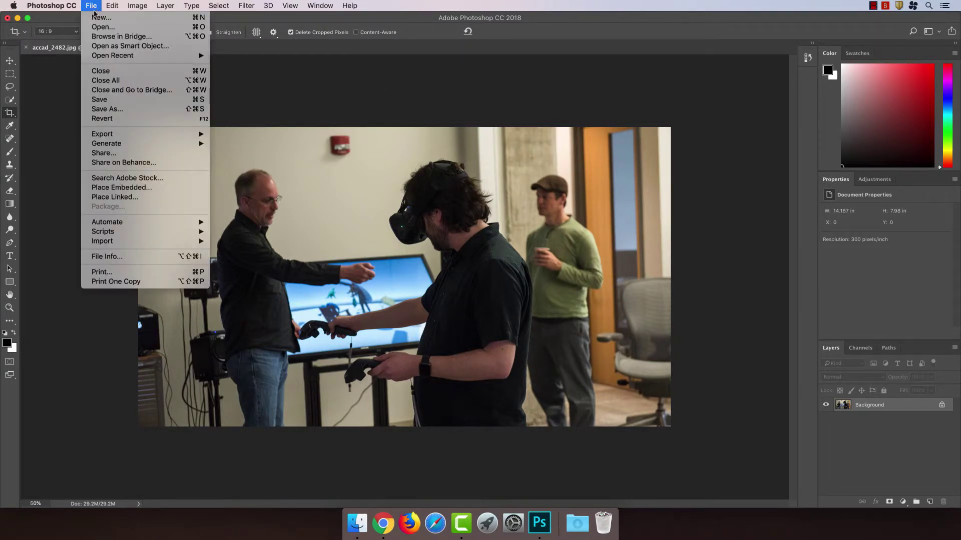
pyautogui.moveTo(175, 135)
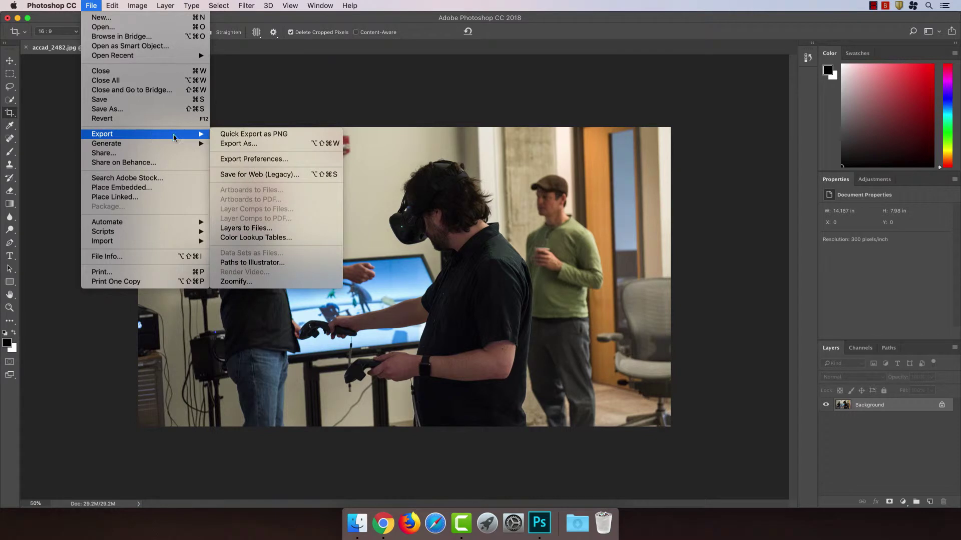
pyautogui.click(231, 143)
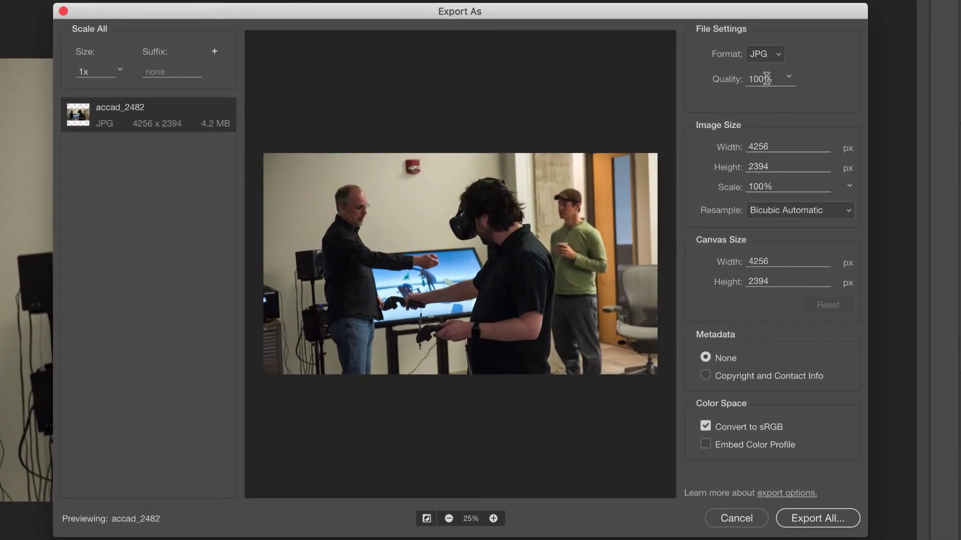
pyautogui.moveTo(760, 79); pyautogui.dragTo(739, 79)
pyautogui.write('75')
pyautogui.click(773, 146)
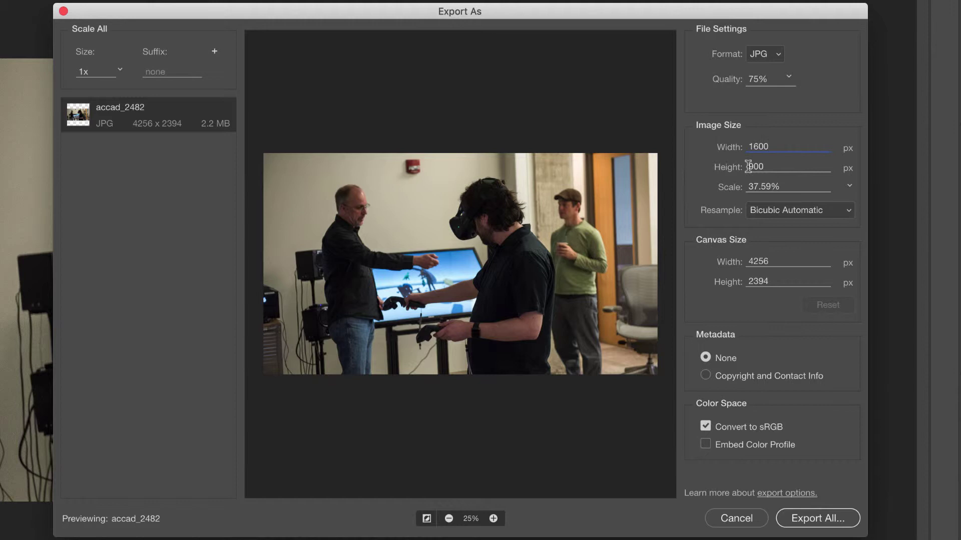
pyautogui.click(810, 121)
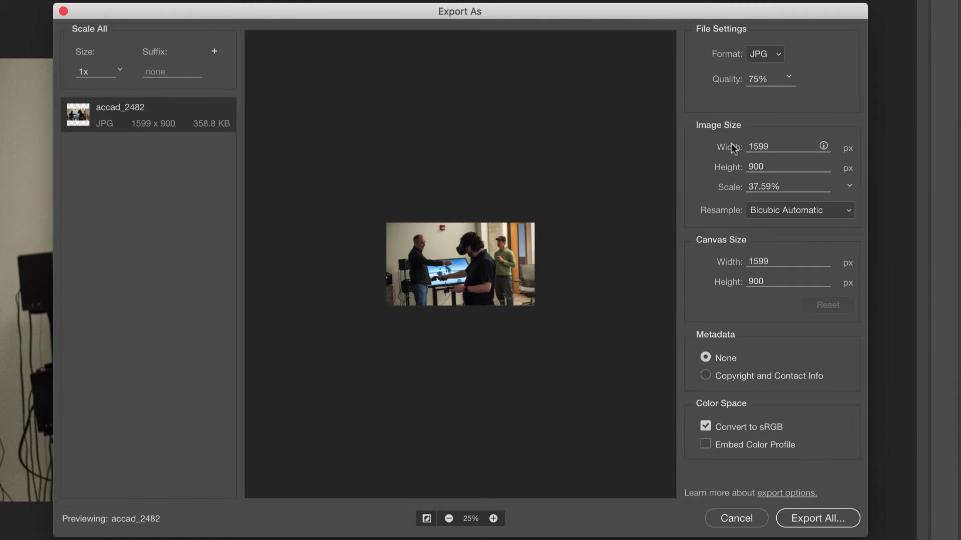
# Step: Export the image to the Desktop under the name facilities-vr-experiment.jpg
pyautogui.click(815, 519)
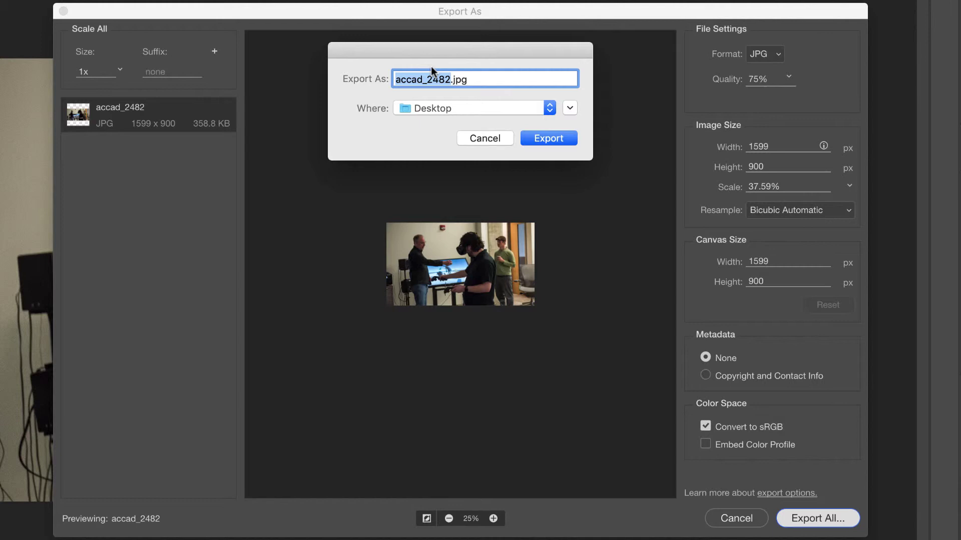
pyautogui.write('facilit')
pyautogui.write('ies')
pyautogui.write('-')
pyautogui.write('vr-exper')
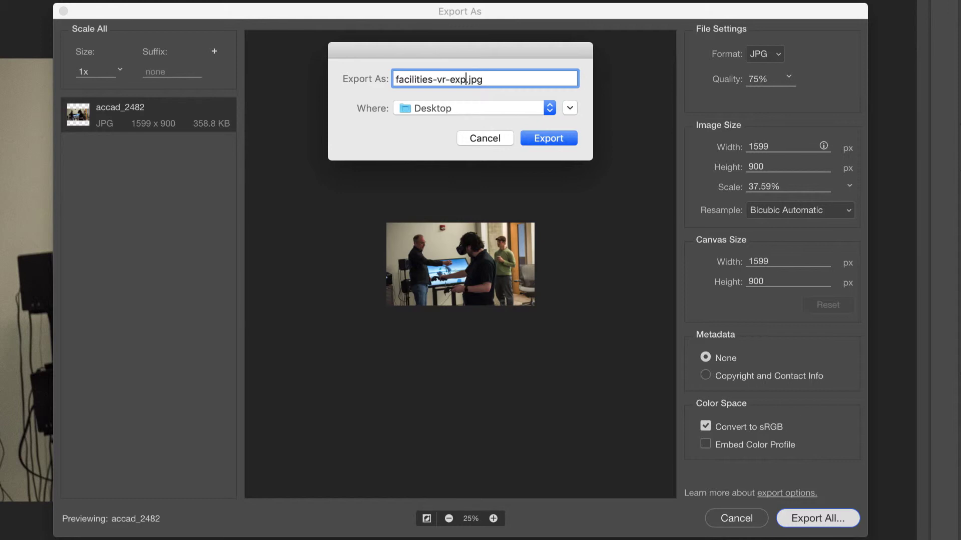
pyautogui.write('iment')
pyautogui.click(548, 138)
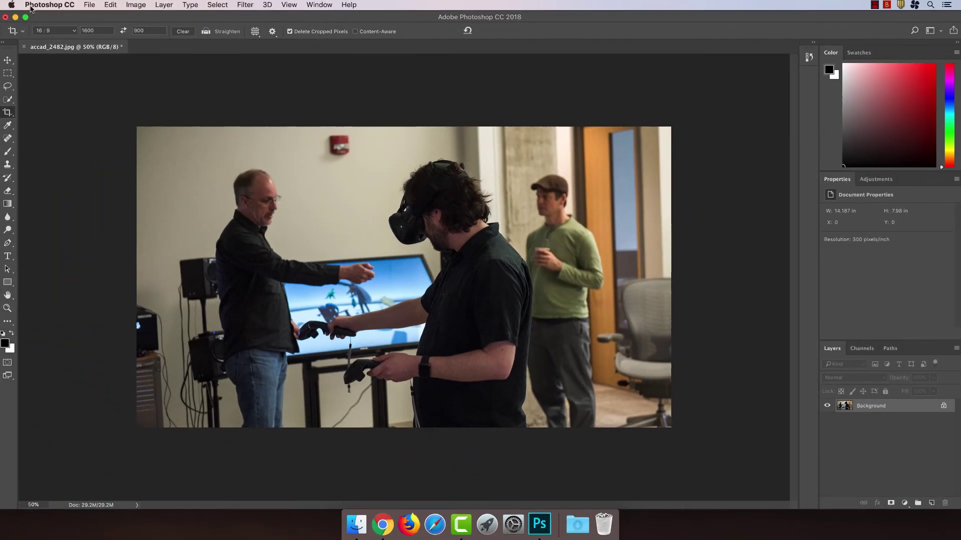
# Step: Minimize Photoshop and switch back to the Chrome space with the Drupal Facilities edit form
pyautogui.click(16, 17)
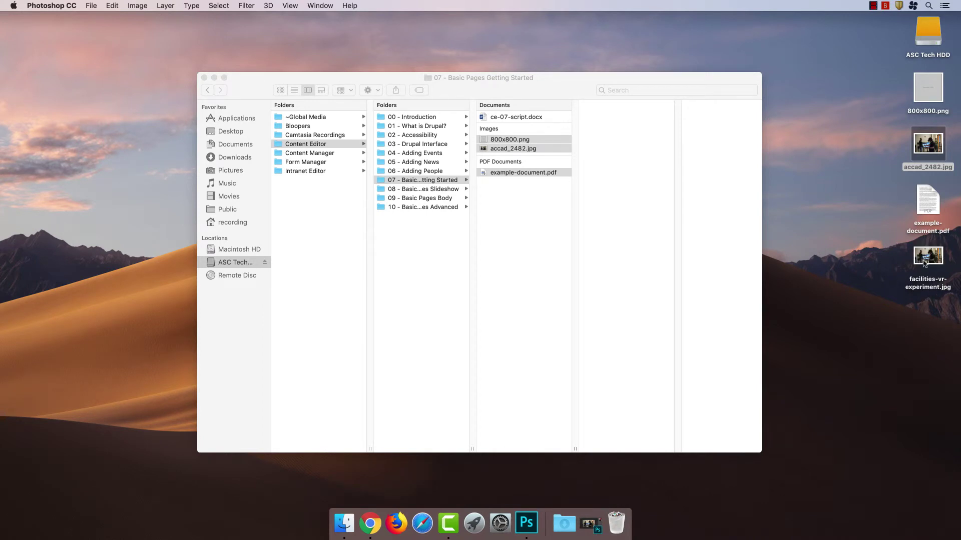
pyautogui.hotkey('ctrl', 'Up')
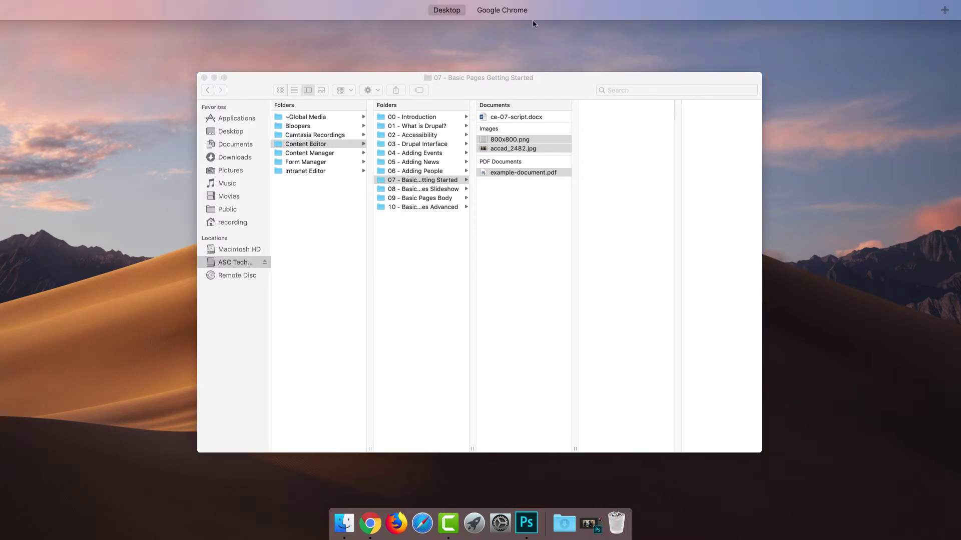
pyautogui.click(533, 31)
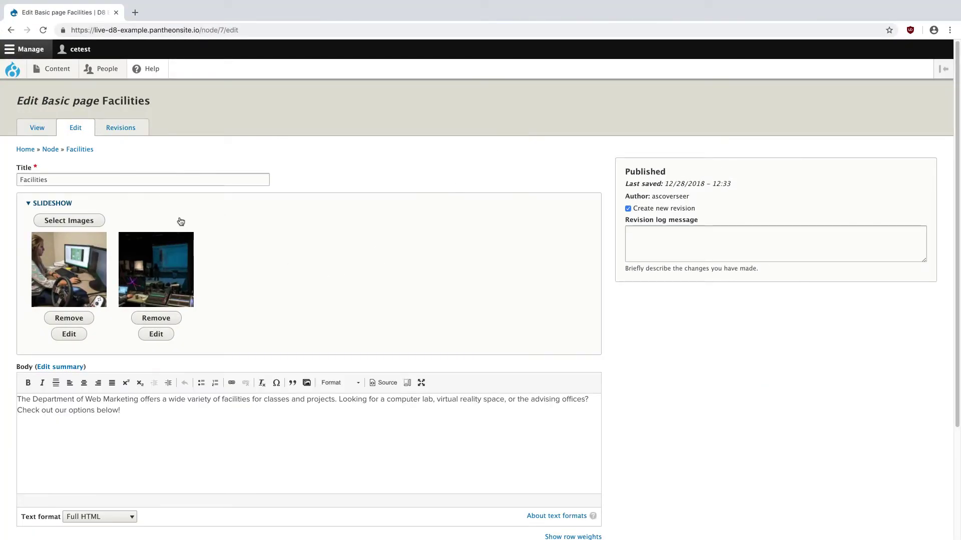
# Step: Upload facilities-vr-experiment.jpg from the Desktop through the Select Images dialog's Upload Images tab
pyautogui.click(81, 221)
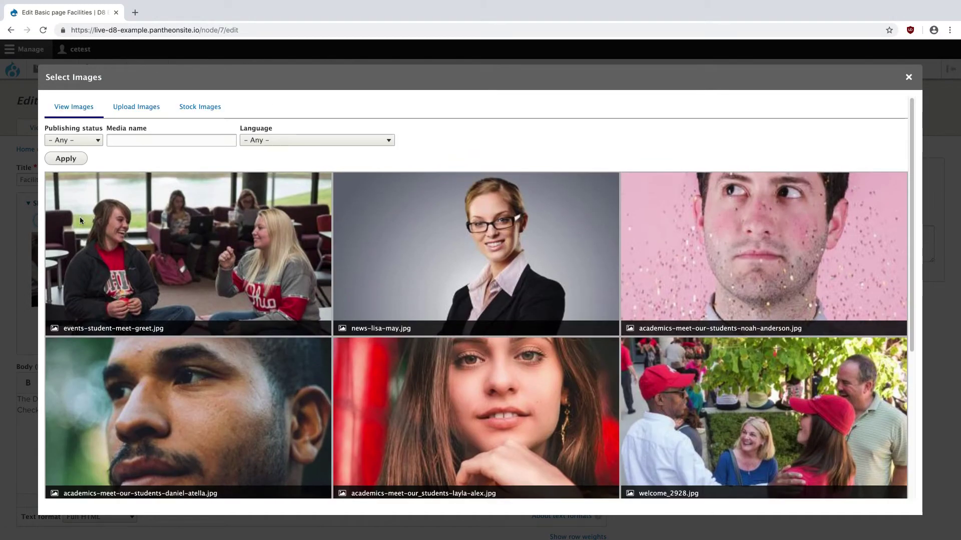
pyautogui.click(127, 108)
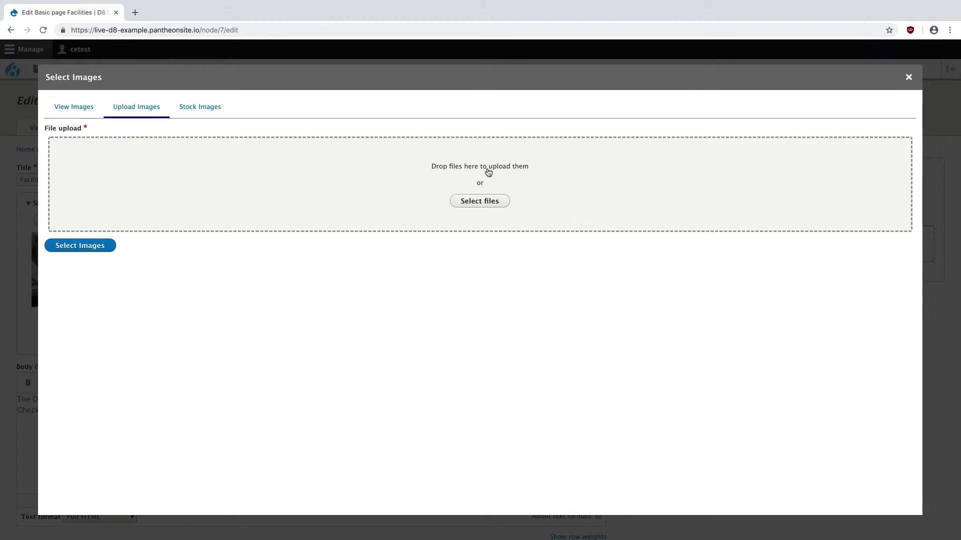
pyautogui.click(489, 203)
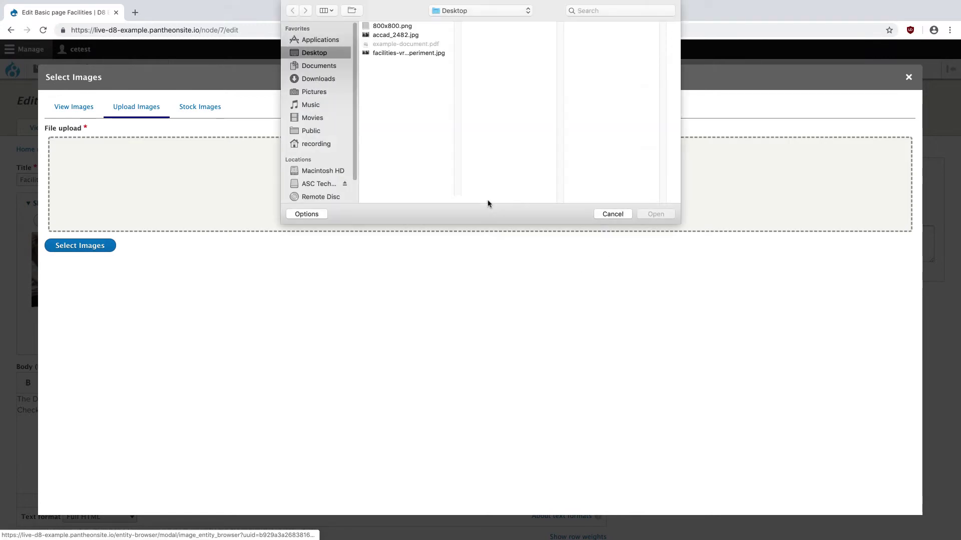
pyautogui.click(441, 54)
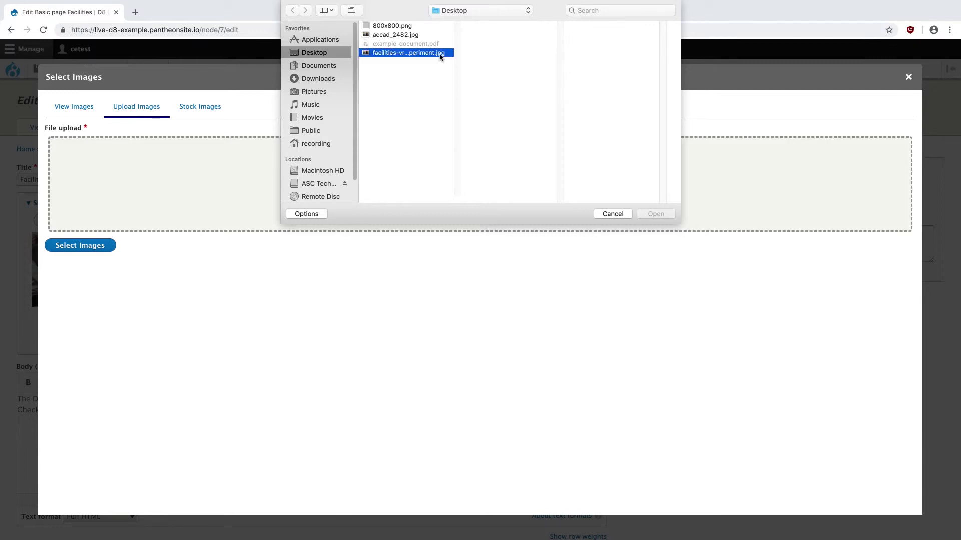
pyautogui.click(655, 215)
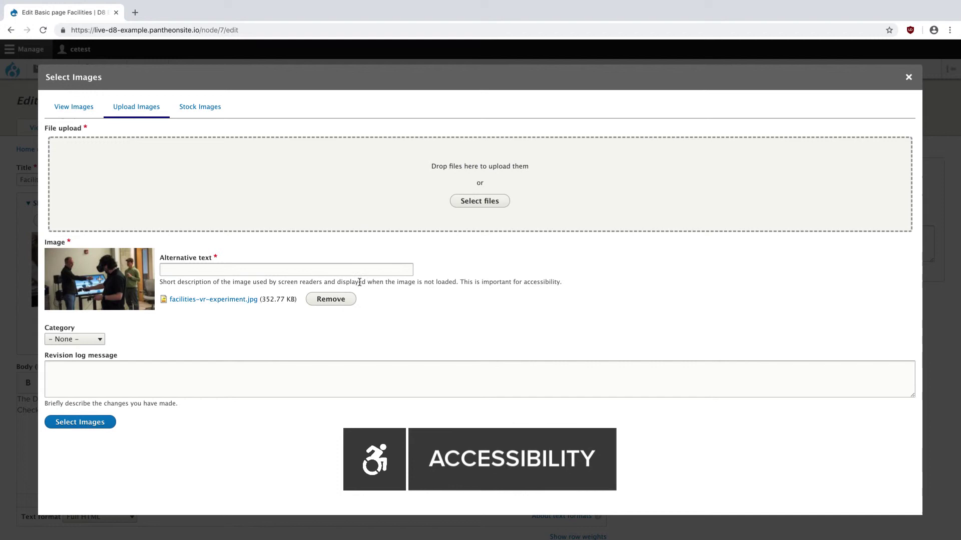
# Step: Give the image alt text 'Student participating in Virtual Reality experiments' and add it to the slideshow
pyautogui.click(396, 270)
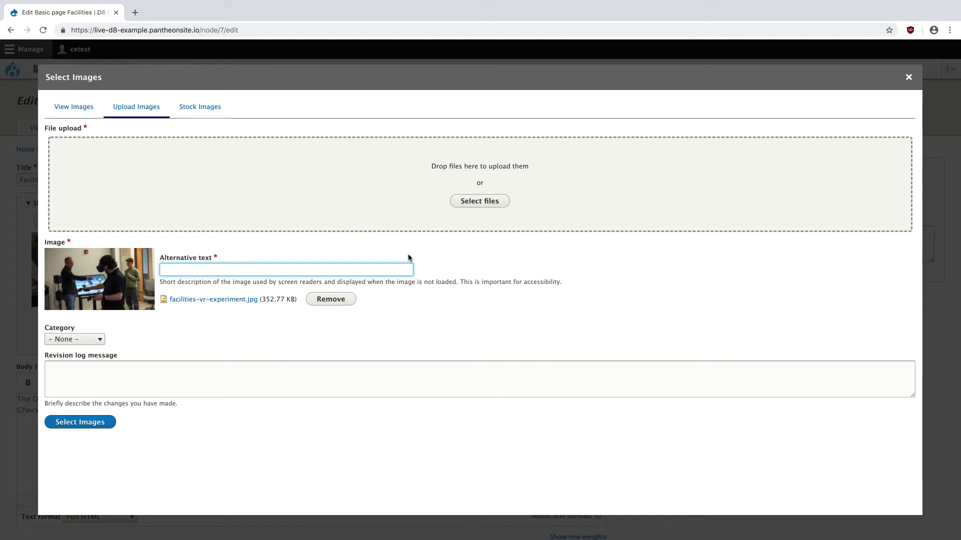
pyautogui.write('Student participating i')
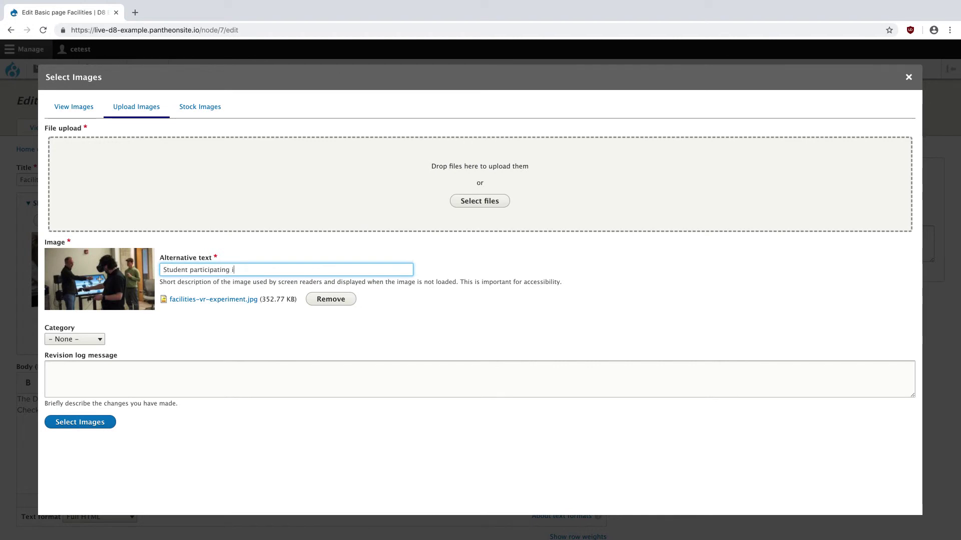
pyautogui.write('n Virtual ')
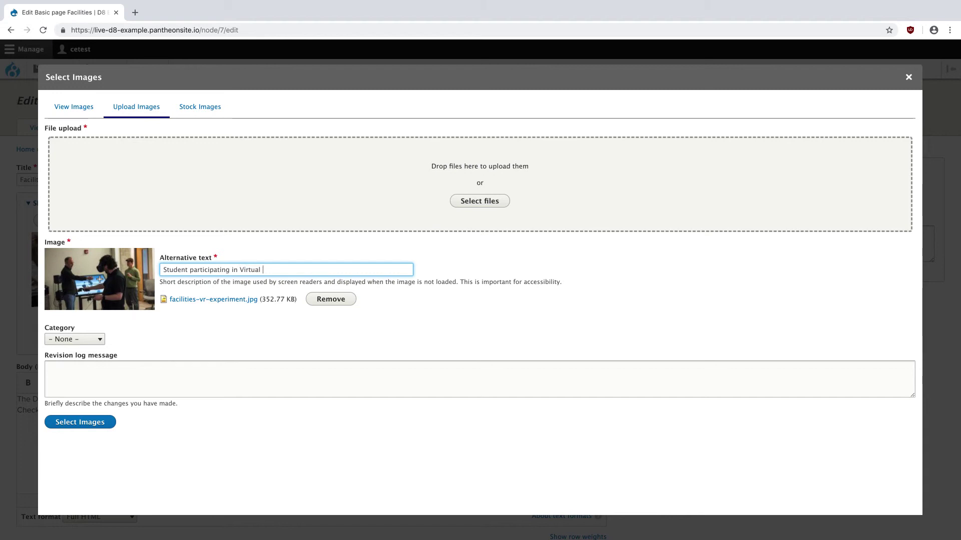
pyautogui.write('Reality experiments')
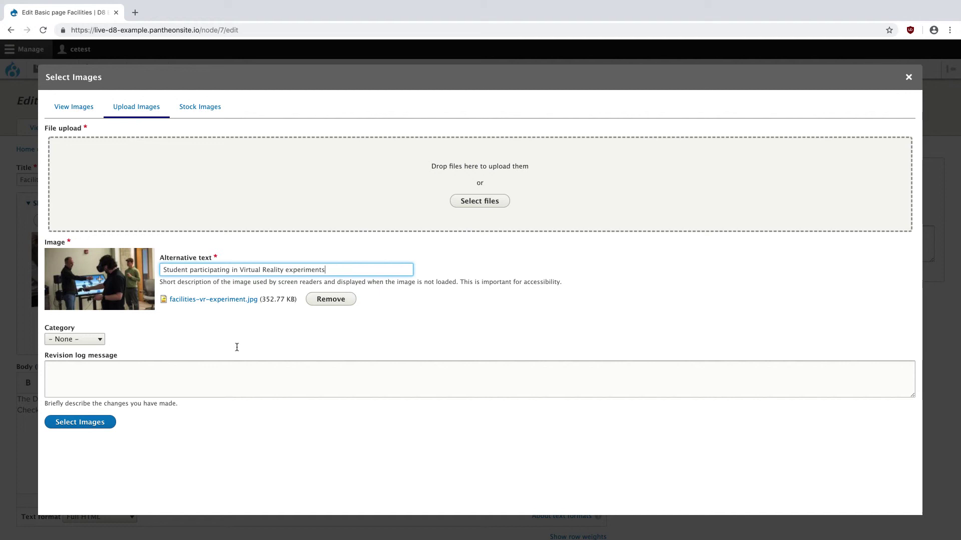
pyautogui.click(59, 426)
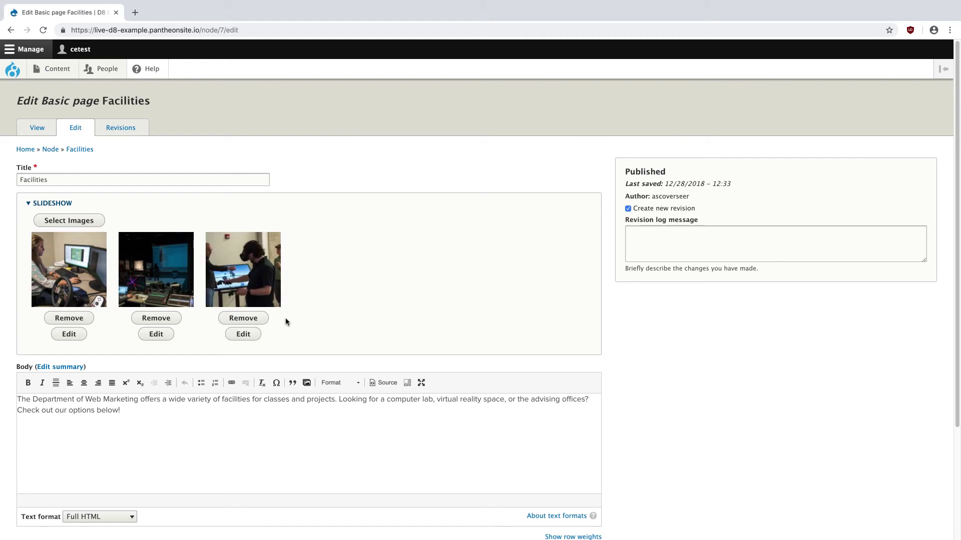
# Step: Drag the VR photo thumbnail from third to first place in the Slideshow field
pyautogui.moveTo(286, 302); pyautogui.dragTo(255, 246)
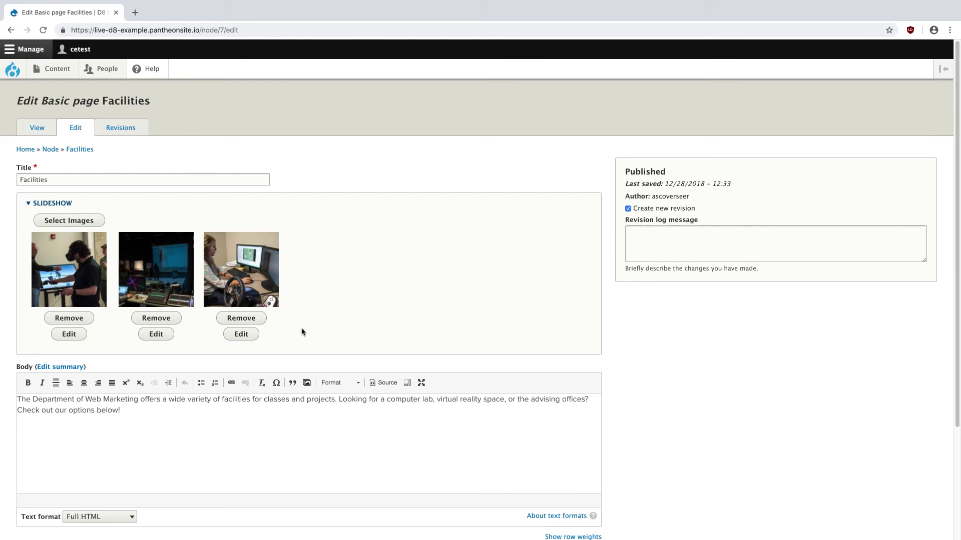